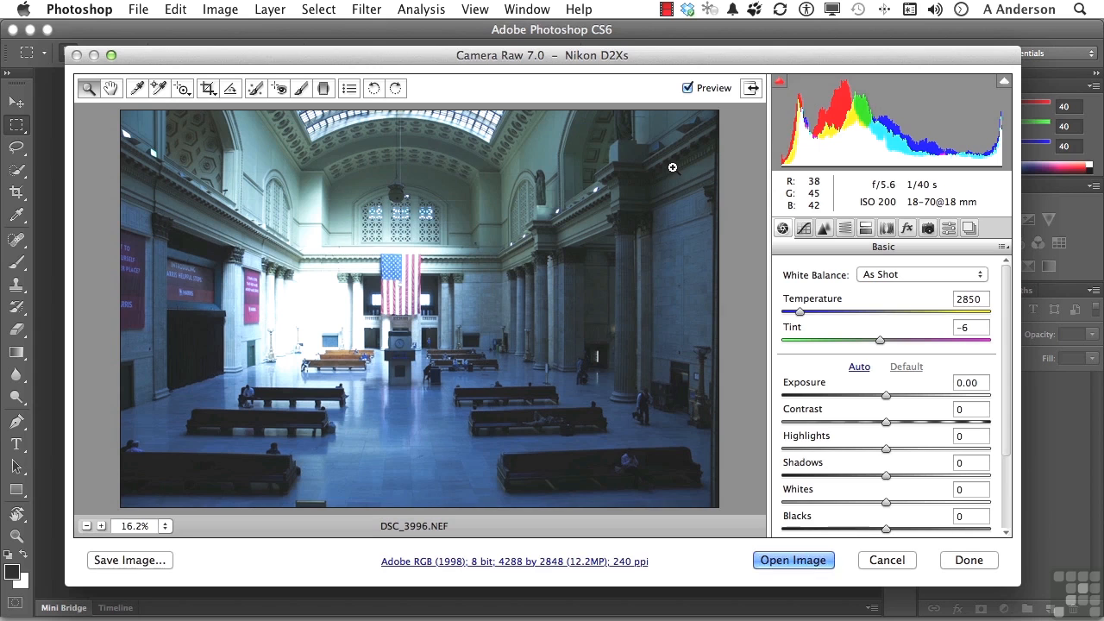
{"action": "left_click", "coordinate": [781, 230]}
{"action": "left_click", "coordinate": [324, 89]}
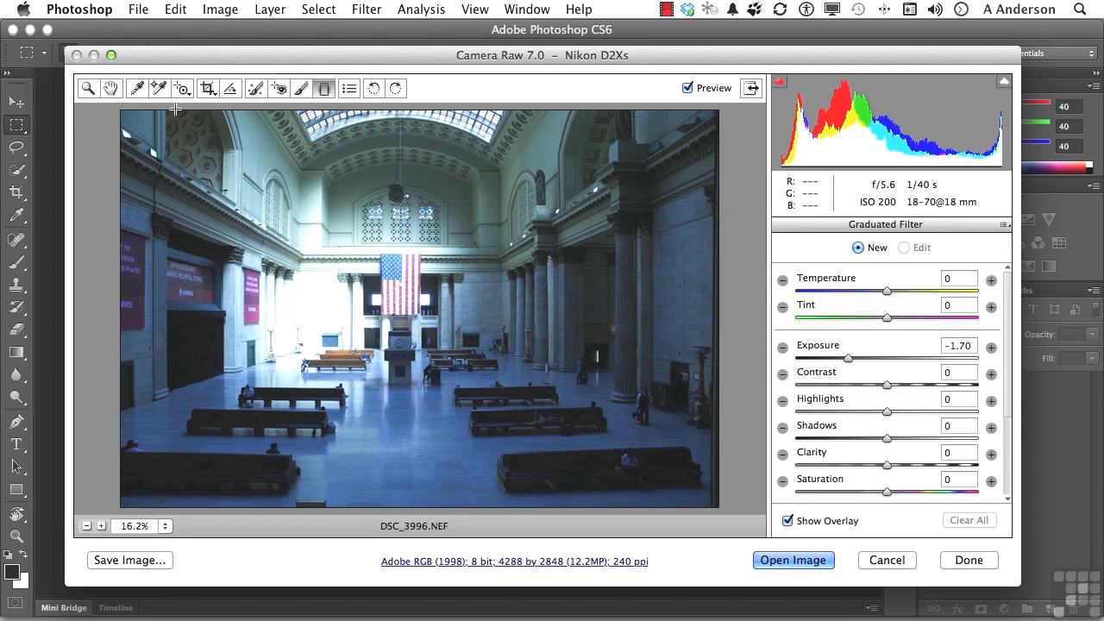
{"action": "left_click", "coordinate": [110, 89]}
{"action": "left_click", "coordinate": [88, 90]}
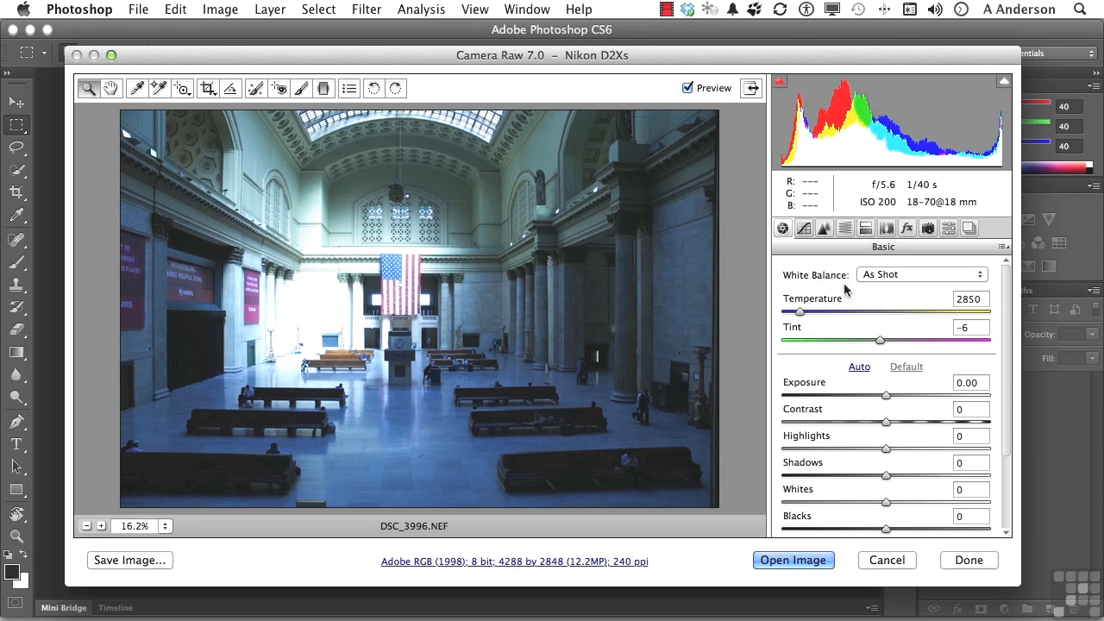
Set the photo's white balance to the Daylight preset
{"action": "left_click", "coordinate": [871, 276]}
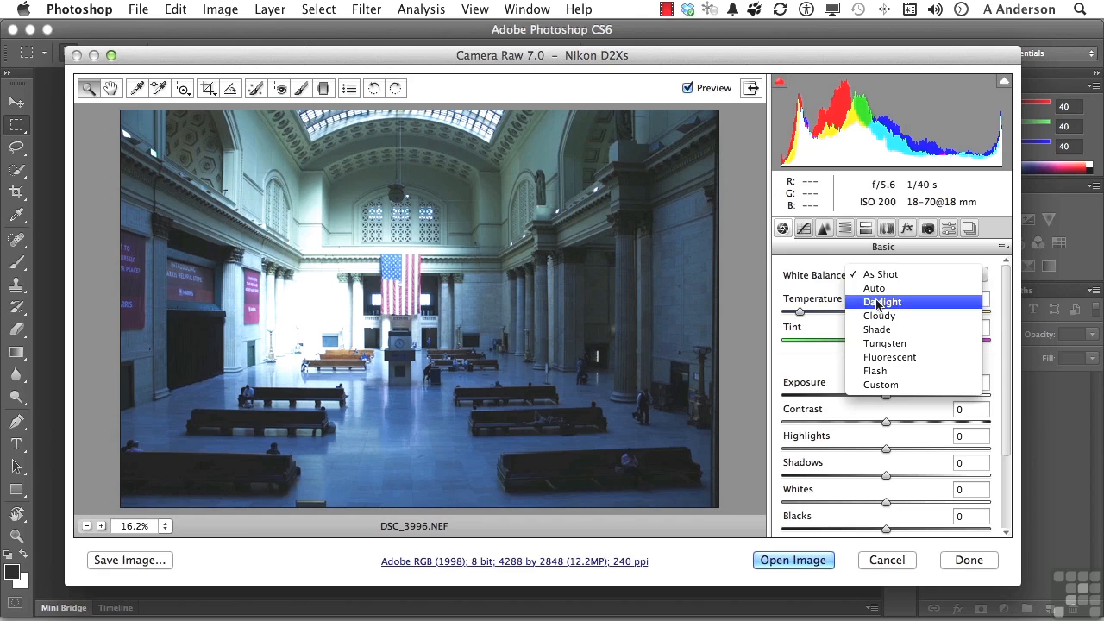
{"action": "left_click", "coordinate": [877, 303]}
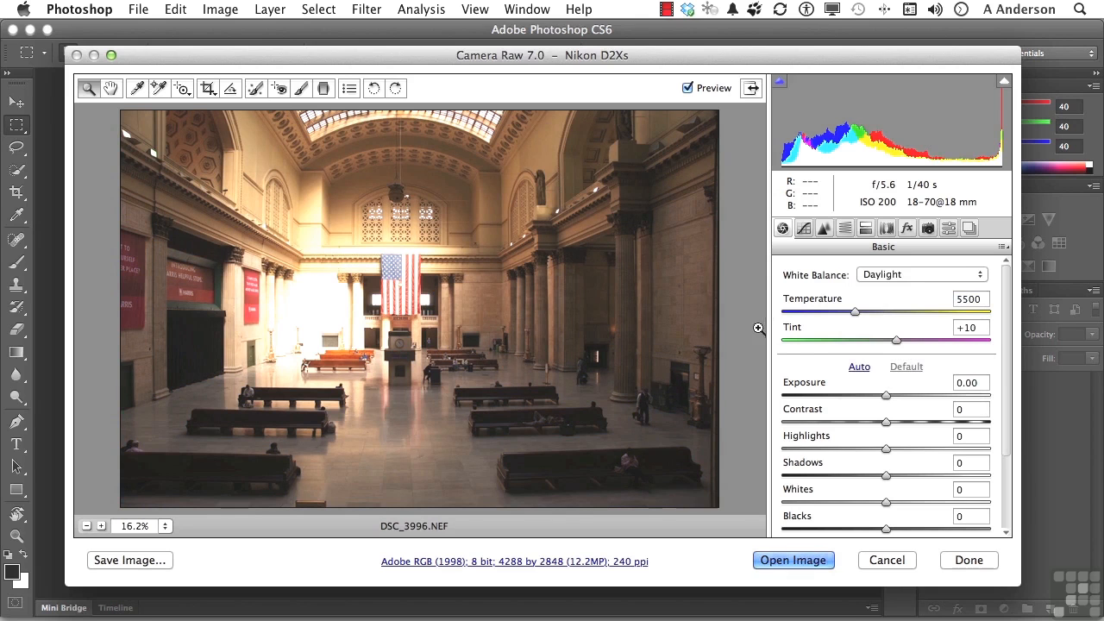
Raise the exposure in small increments to +0.25 and ease it back to +0.15
{"action": "scroll", "coordinate": [811, 363], "scroll_direction": "down", "scroll_amount": 5}
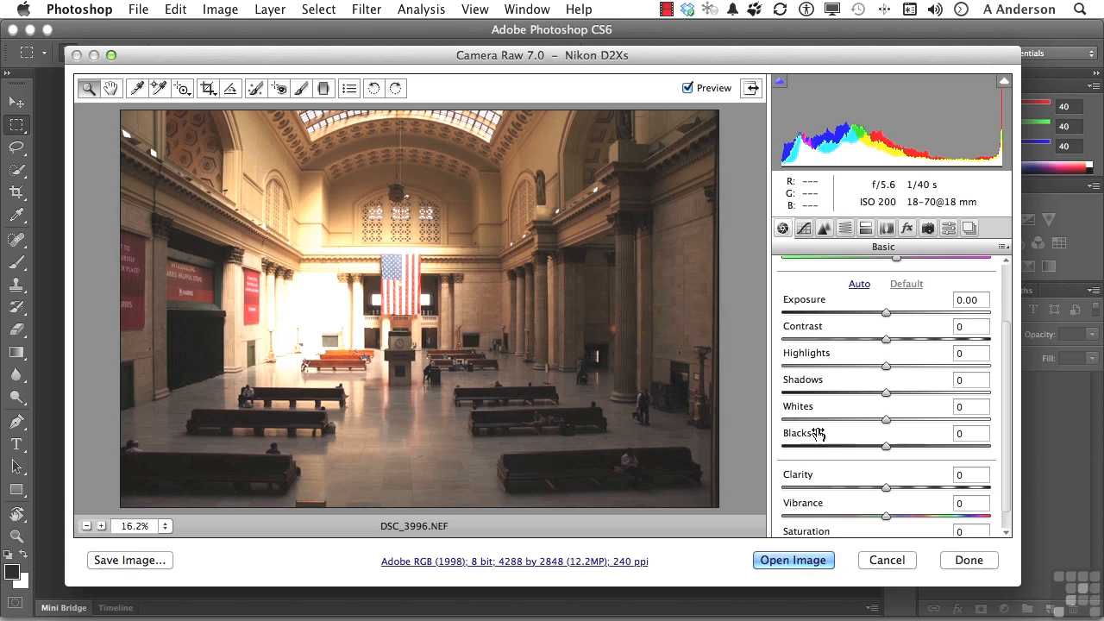
{"action": "left_click", "coordinate": [961, 300]}
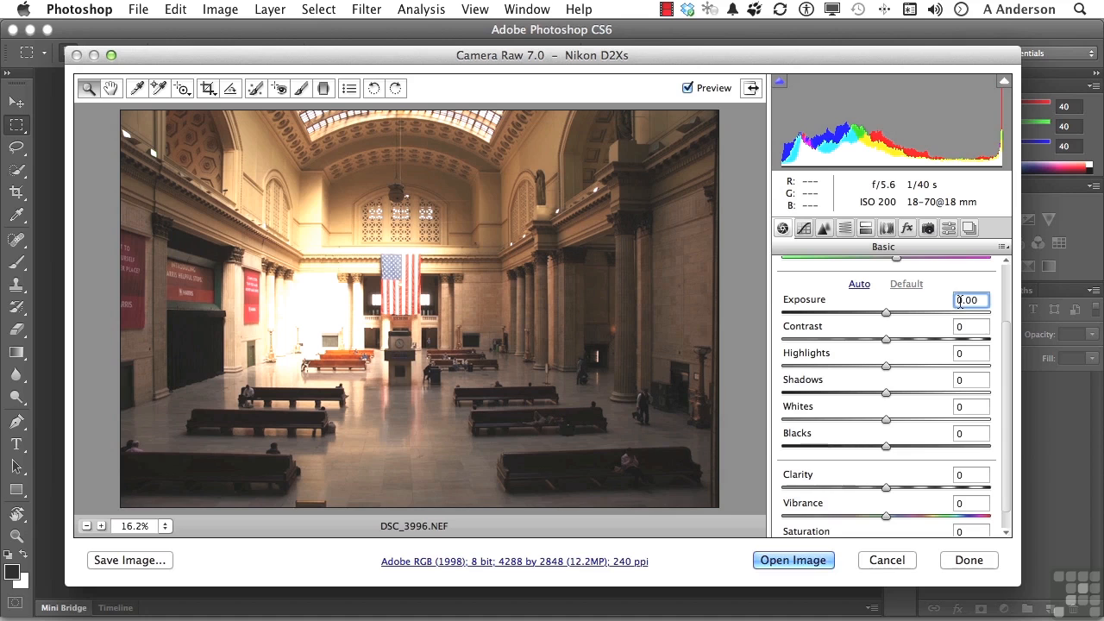
{"action": "key", "text": "Up"}
{"action": "key", "text": "Up"}
{"action": "key", "text": "Up"}
{"action": "key", "text": "Up"}
{"action": "key", "text": "Up"}
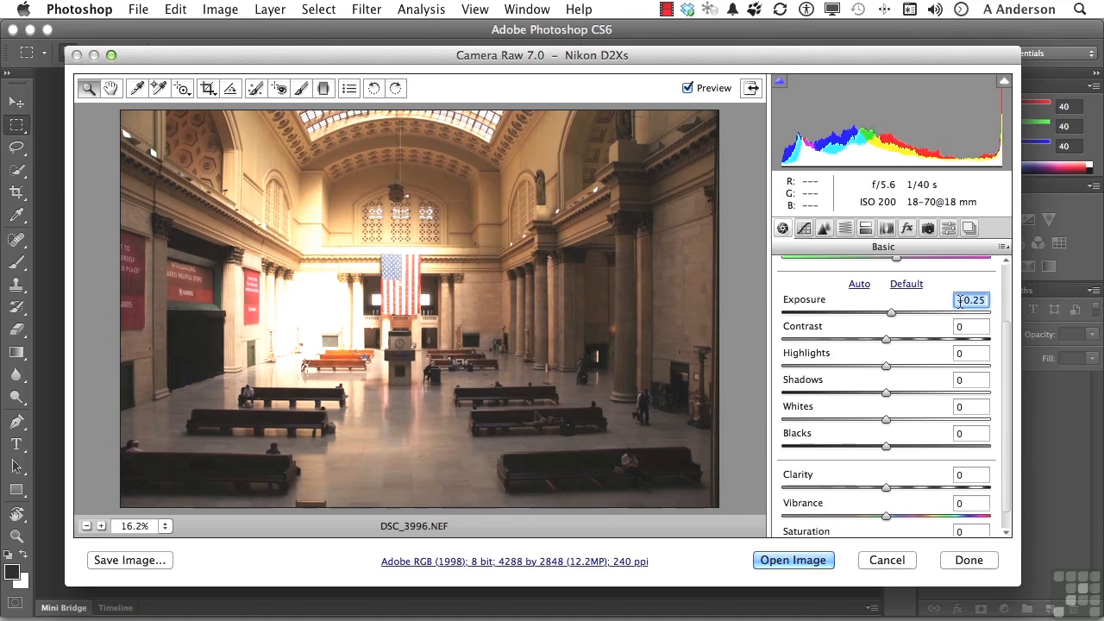
{"action": "key", "text": "Down"}
{"action": "key", "text": "Down"}
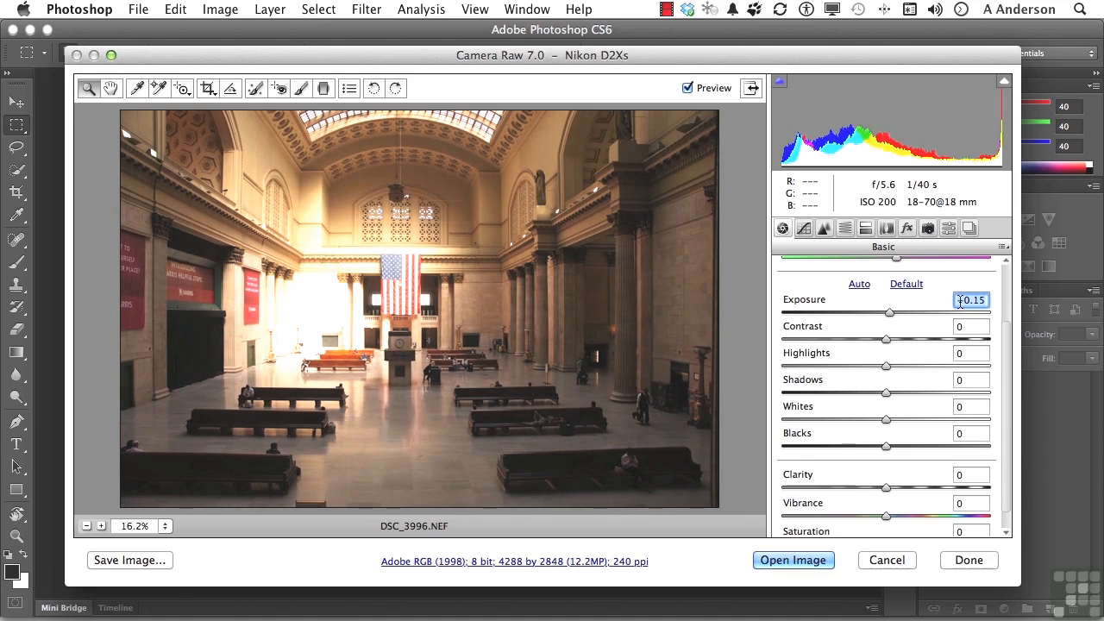
Raise and lower the exposure in large increments, ending at -0.40
{"action": "key", "text": "shift+Up"}
{"action": "key", "text": "shift+Up"}
{"action": "key", "text": "shift+Up"}
{"action": "key", "text": "shift+Down"}
{"action": "key", "text": "shift+Down"}
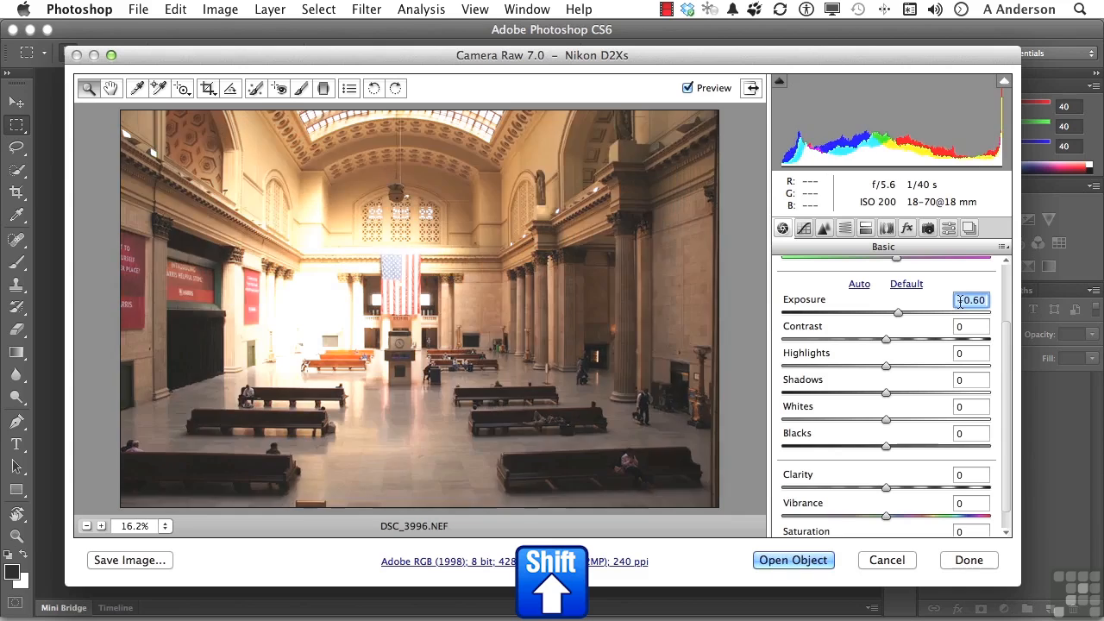
{"action": "key", "text": "shift+Down"}
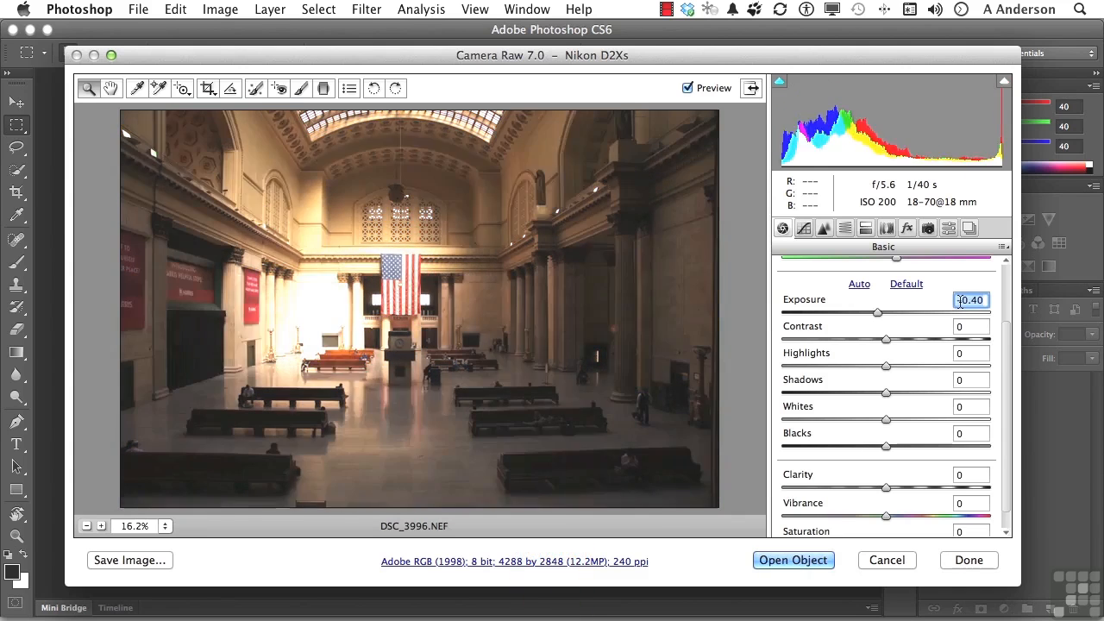
Raise the exposure to +0.70 and reduce it to +0.45
{"action": "key", "text": "Up"}
{"action": "key", "text": "Up"}
{"action": "key", "text": "Up"}
{"action": "key", "text": "Up"}
{"action": "key", "text": "Up"}
{"action": "key", "text": "Up"}
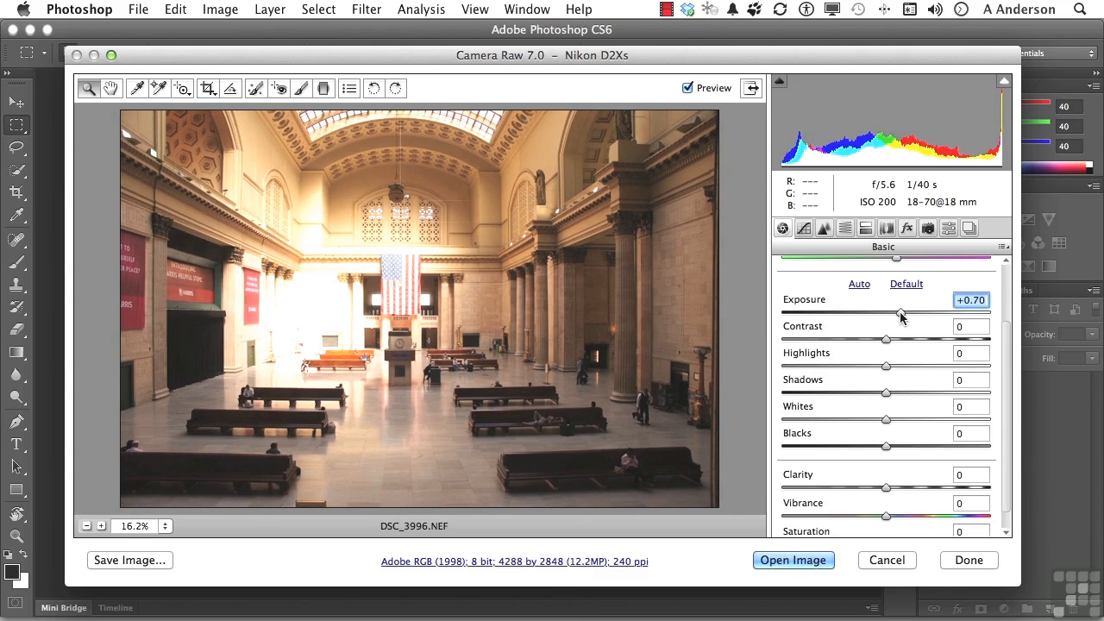
{"action": "mouse_move", "coordinate": [901, 317]}
{"action": "left_mouse_down"}
{"action": "mouse_move", "coordinate": [861, 318]}
{"action": "mouse_move", "coordinate": [895, 317]}
{"action": "left_mouse_up"}
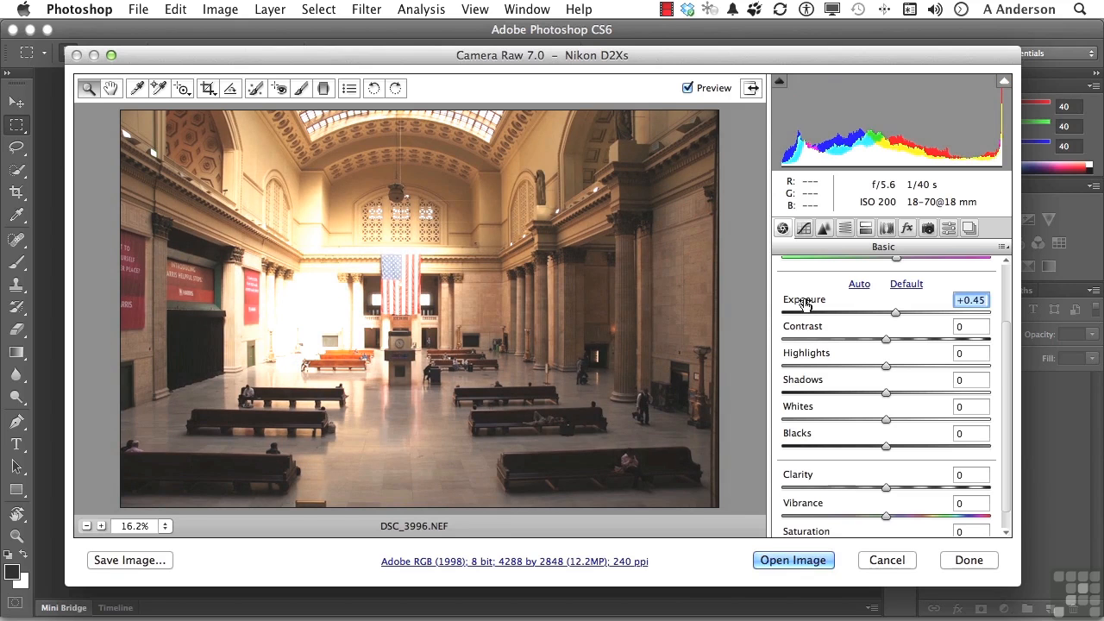
Raise the exposure through +0.70 to +1.50 and bring it back down to +0.40
{"action": "key", "text": "Up"}
{"action": "key", "text": "Up"}
{"action": "key", "text": "Up"}
{"action": "key", "text": "Up"}
{"action": "key", "text": "Up"}
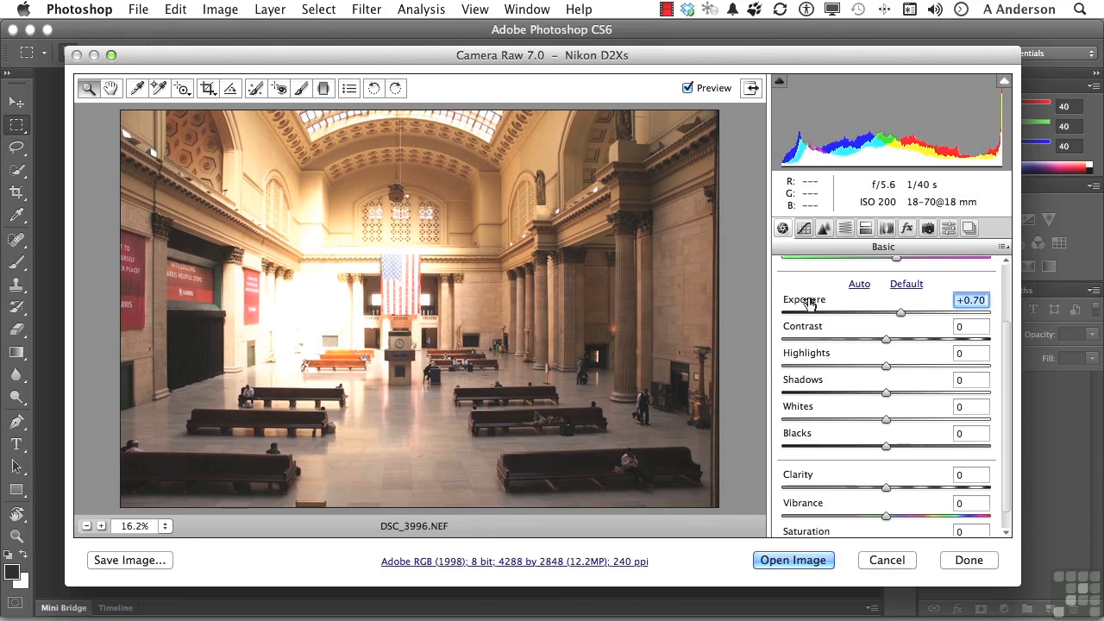
{"action": "mouse_move", "coordinate": [809, 304]}
{"action": "left_mouse_down"}
{"action": "mouse_move", "coordinate": [829, 192]}
{"action": "mouse_move", "coordinate": [791, 183]}
{"action": "mouse_move", "coordinate": [816, 192]}
{"action": "mouse_move", "coordinate": [818, 287]}
{"action": "mouse_move", "coordinate": [814, 300]}
{"action": "mouse_move", "coordinate": [773, 305]}
{"action": "mouse_move", "coordinate": [823, 309]}
{"action": "left_mouse_up"}
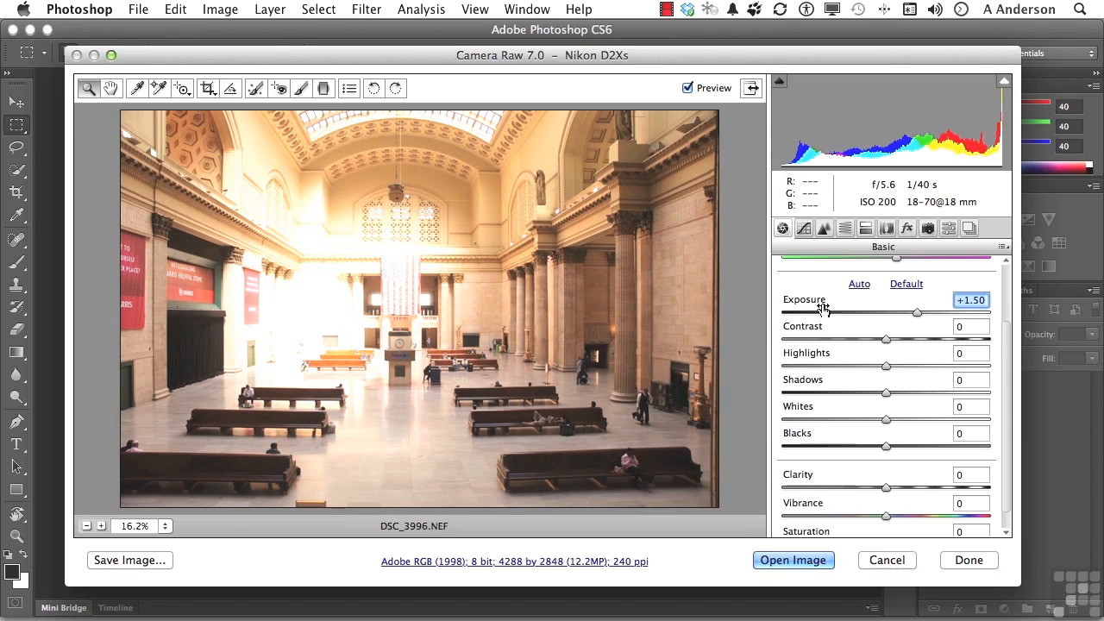
{"action": "left_click_drag", "start_coordinate": [822, 309], "coordinate": [803, 309]}
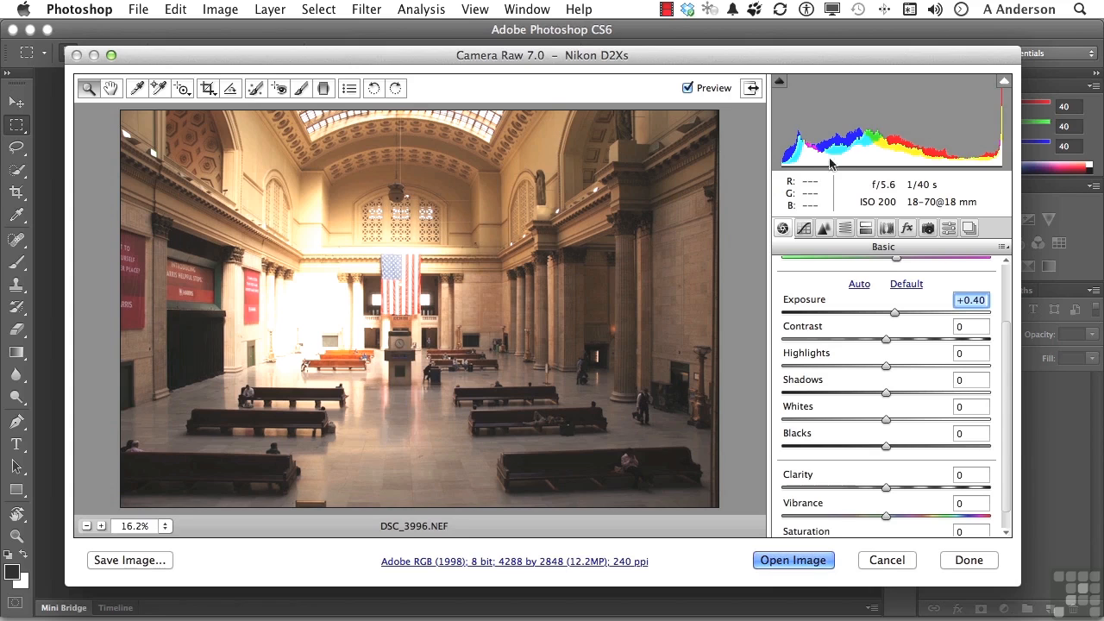
Toggle the shadow and highlight clipping warnings to check which areas of the photo lose detail
{"action": "left_click", "coordinate": [779, 82]}
{"action": "left_click", "coordinate": [779, 81]}
{"action": "left_click", "coordinate": [780, 83]}
{"action": "left_click", "coordinate": [1002, 82]}
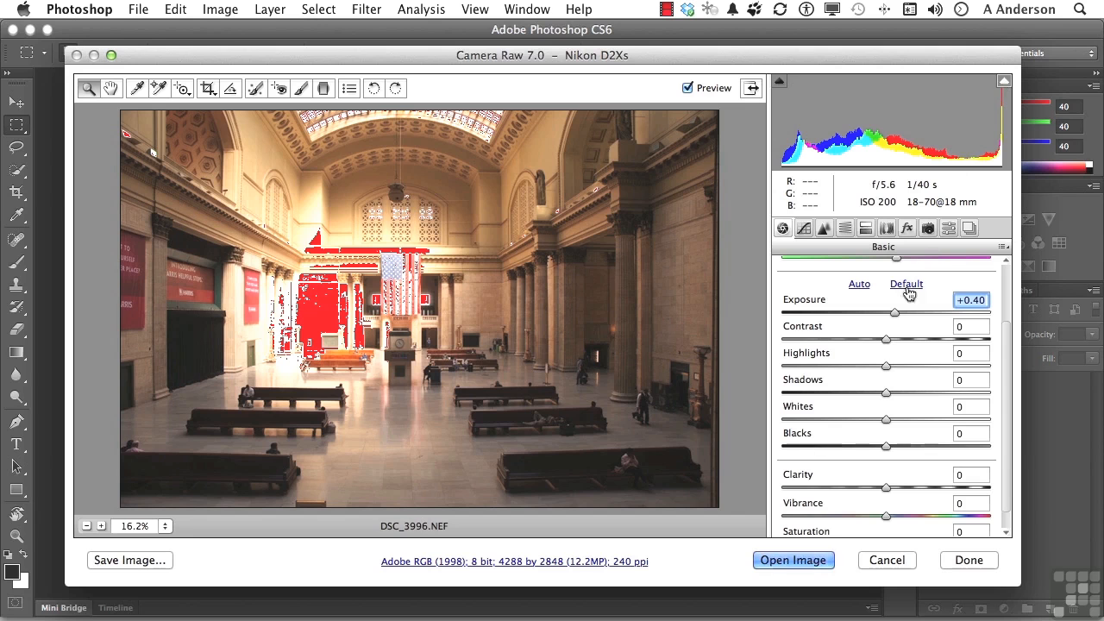
{"action": "mouse_move", "coordinate": [895, 317]}
{"action": "left_mouse_down"}
{"action": "mouse_move", "coordinate": [860, 319]}
{"action": "mouse_move", "coordinate": [895, 316]}
{"action": "left_mouse_up"}
{"action": "left_click", "coordinate": [1005, 84]}
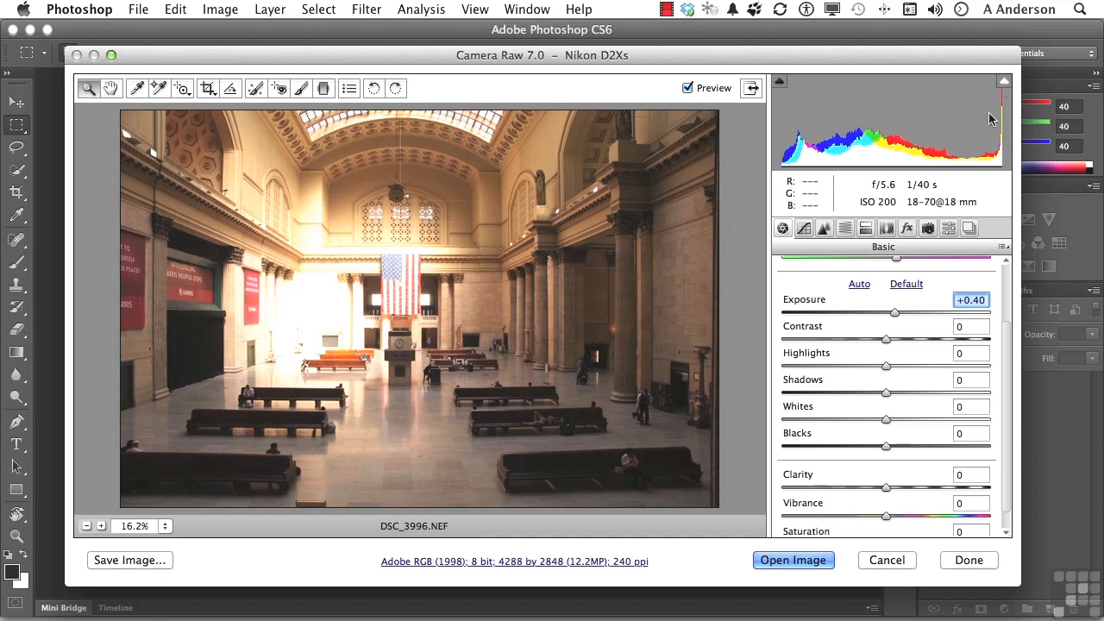
Lower the highlights to -100 and raise the exposure to +0.65, keeping contrast at 0
{"action": "mouse_move", "coordinate": [885, 339]}
{"action": "left_mouse_down"}
{"action": "mouse_move", "coordinate": [819, 341]}
{"action": "mouse_move", "coordinate": [920, 340]}
{"action": "mouse_move", "coordinate": [885, 344]}
{"action": "left_mouse_up"}
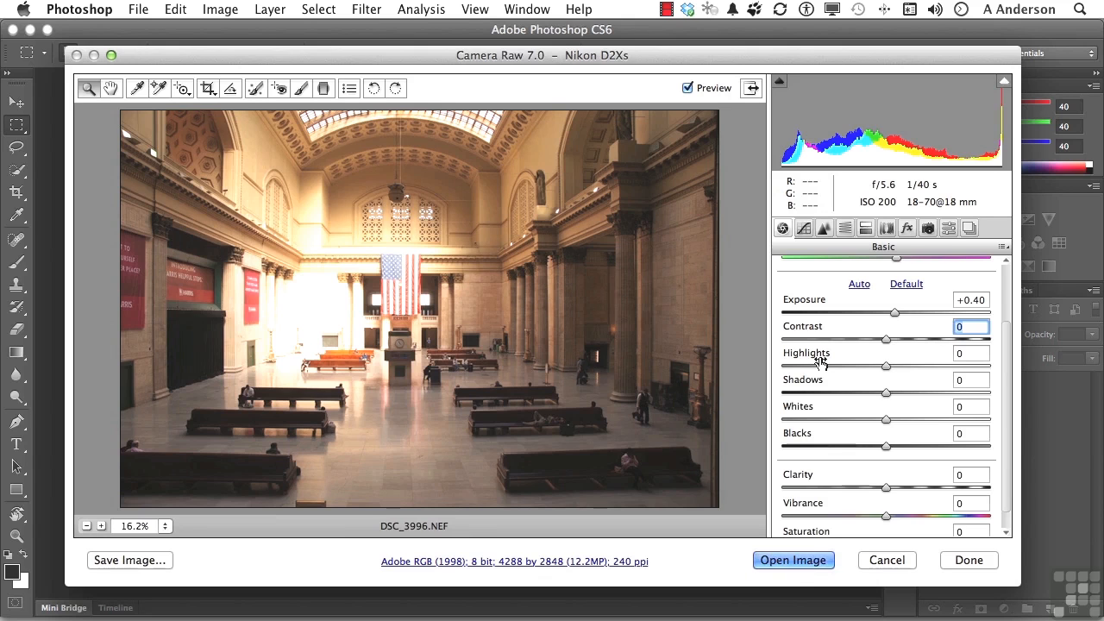
{"action": "left_click_drag", "start_coordinate": [819, 362], "coordinate": [759, 361]}
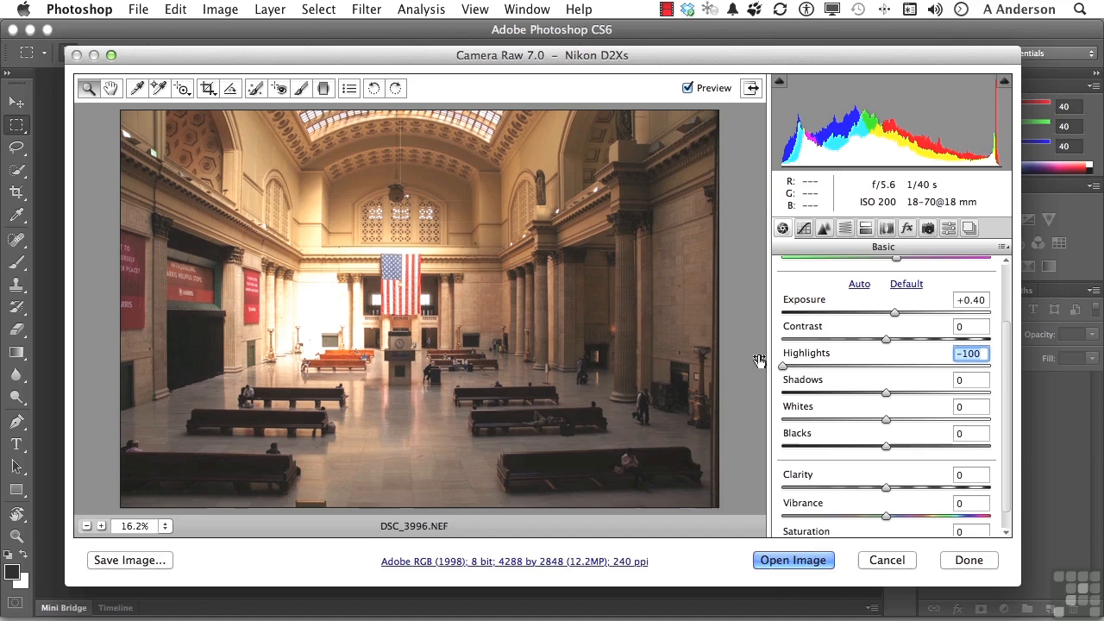
{"action": "left_click", "coordinate": [802, 310]}
{"action": "left_click_drag", "start_coordinate": [802, 310], "coordinate": [805, 311]}
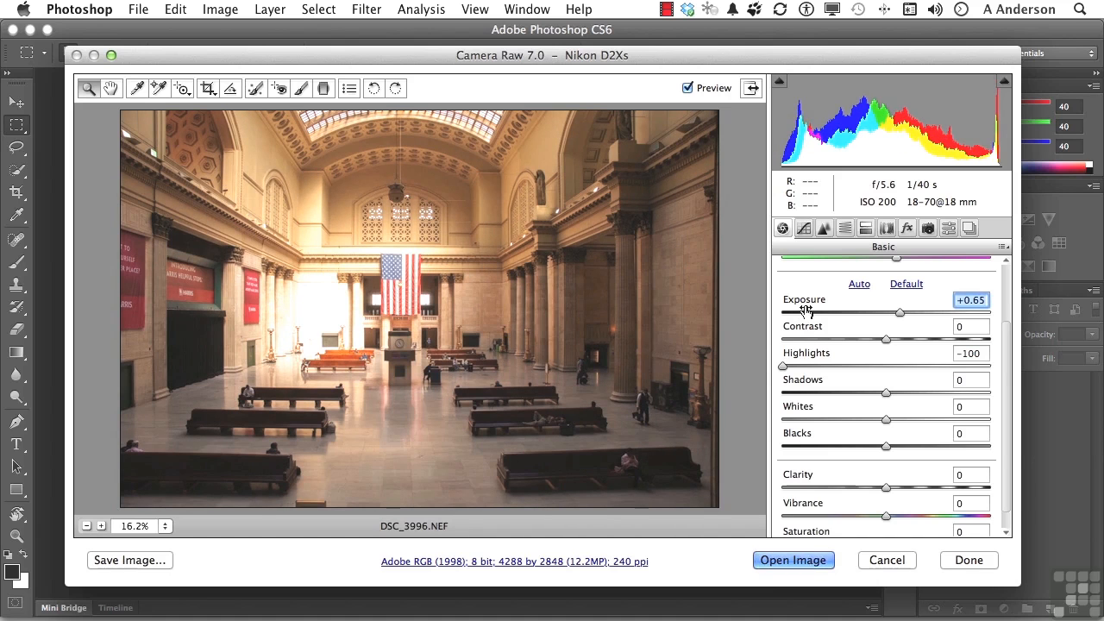
Set the shadows to +32, the whites to -16 and the blacks to +4
{"action": "left_click_drag", "start_coordinate": [806, 385], "coordinate": [834, 387]}
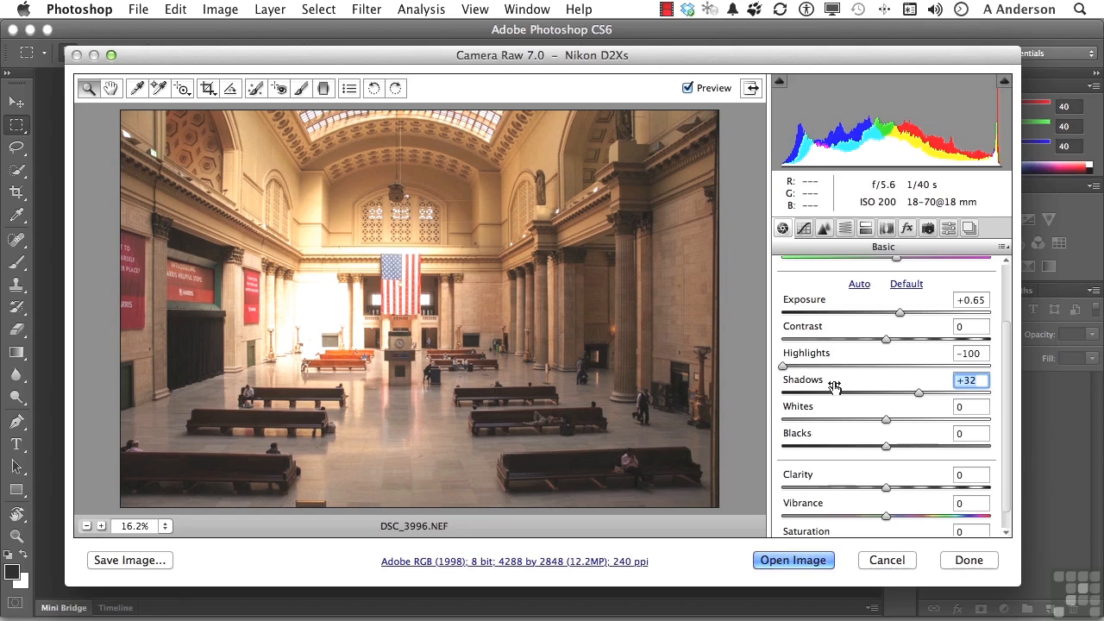
{"action": "left_click_drag", "start_coordinate": [823, 407], "coordinate": [806, 437]}
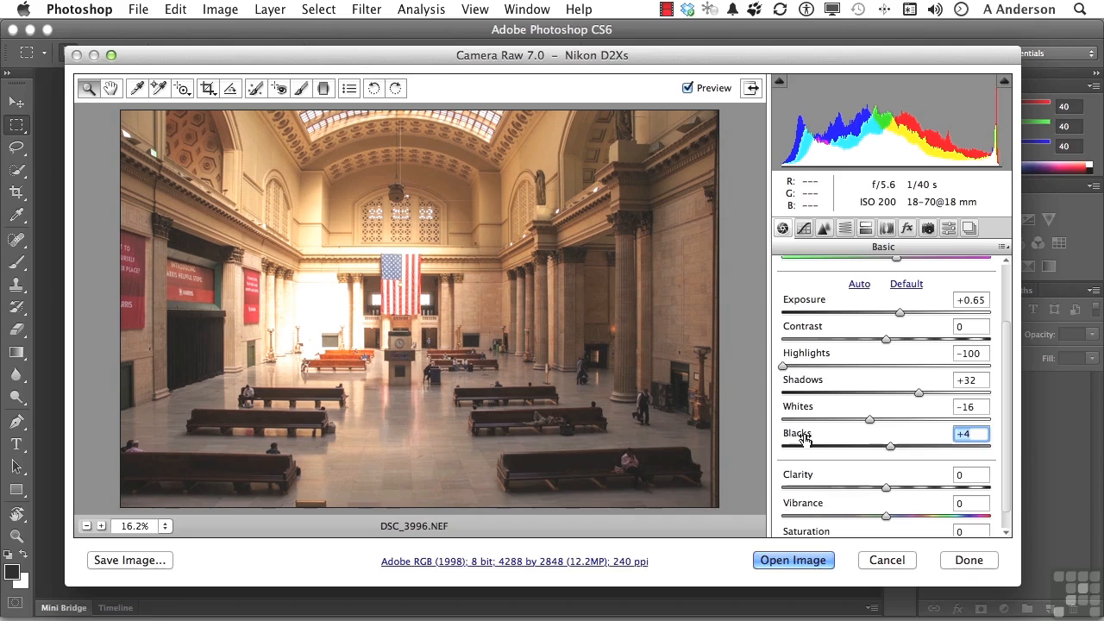
Try the clarity at -100 and +100, and settle on +66
{"action": "scroll", "coordinate": [813, 494], "scroll_direction": "down", "scroll_amount": 1}
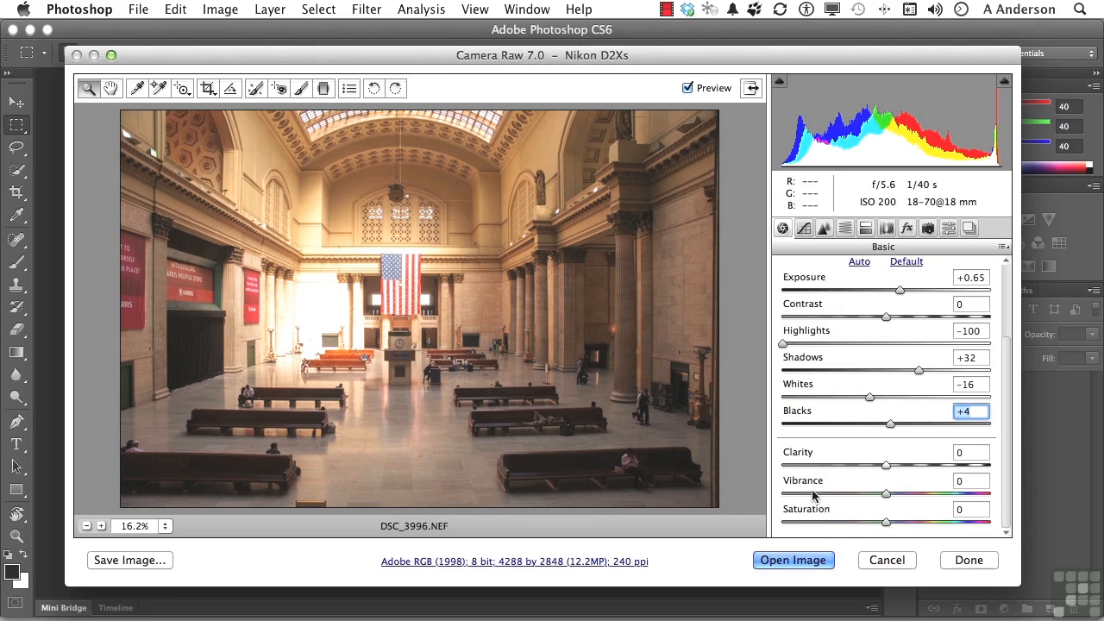
{"action": "left_click_drag", "start_coordinate": [785, 458], "coordinate": [683, 457]}
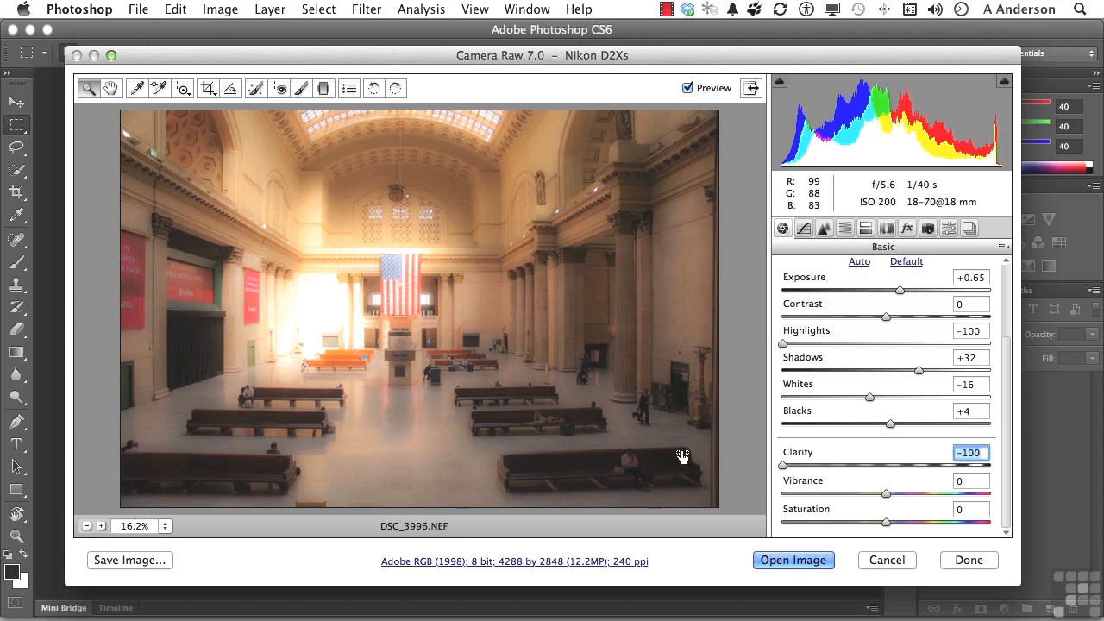
{"action": "type", "text": "47"}
{"action": "key", "text": "Return"}
{"action": "left_click_drag", "start_coordinate": [813, 456], "coordinate": [876, 454]}
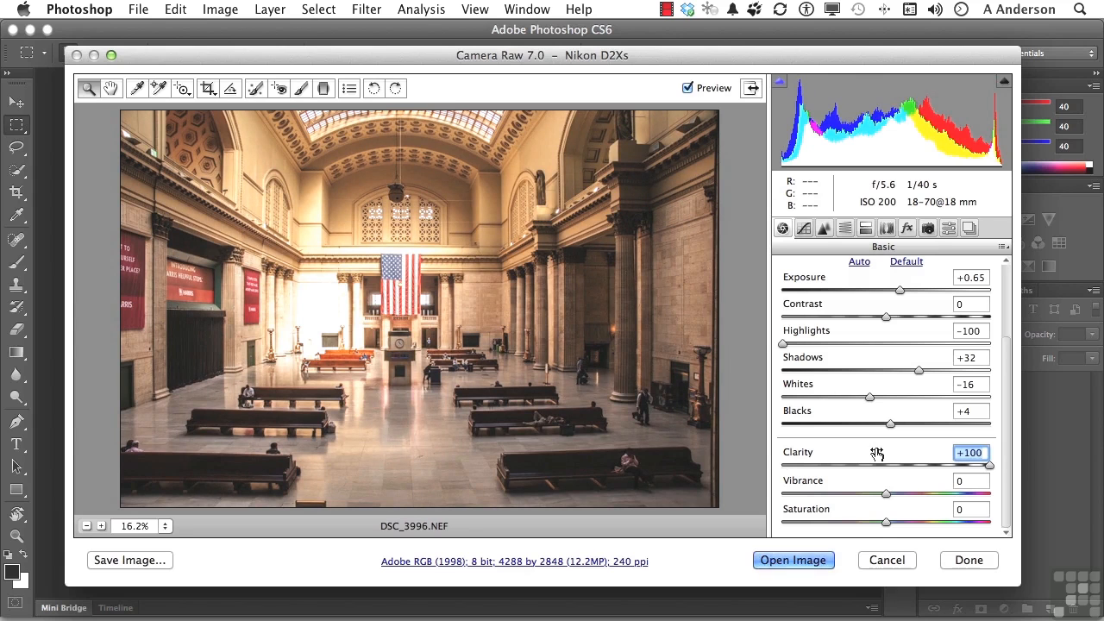
{"action": "left_click_drag", "start_coordinate": [877, 453], "coordinate": [848, 455]}
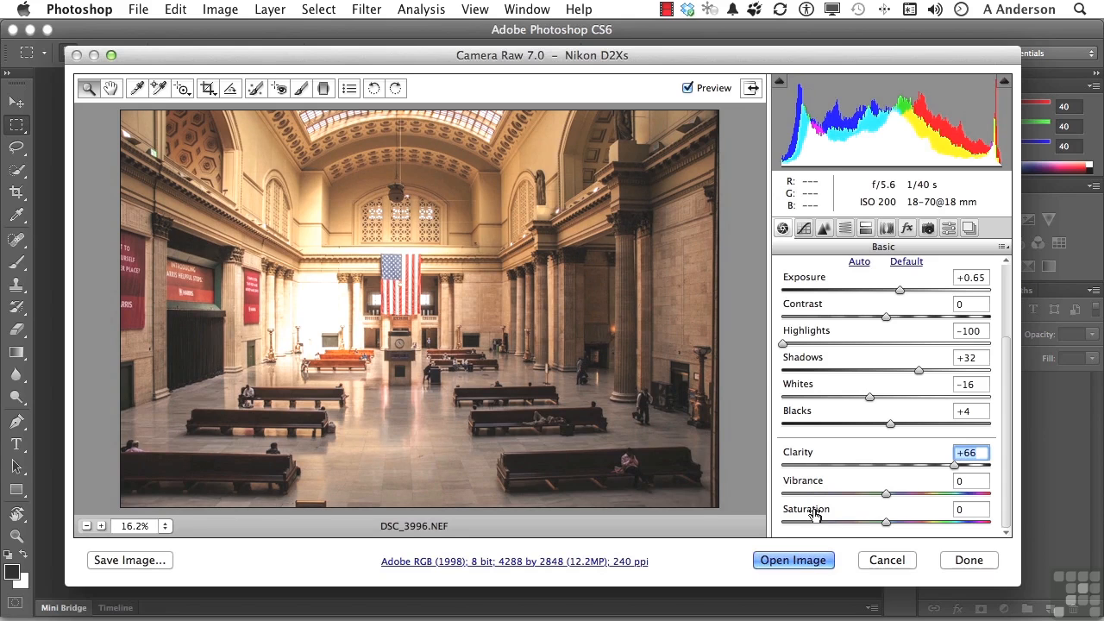
Try the saturation at -100 and +100, and settle on a slight reduction of -12
{"action": "left_click_drag", "start_coordinate": [814, 514], "coordinate": [687, 515]}
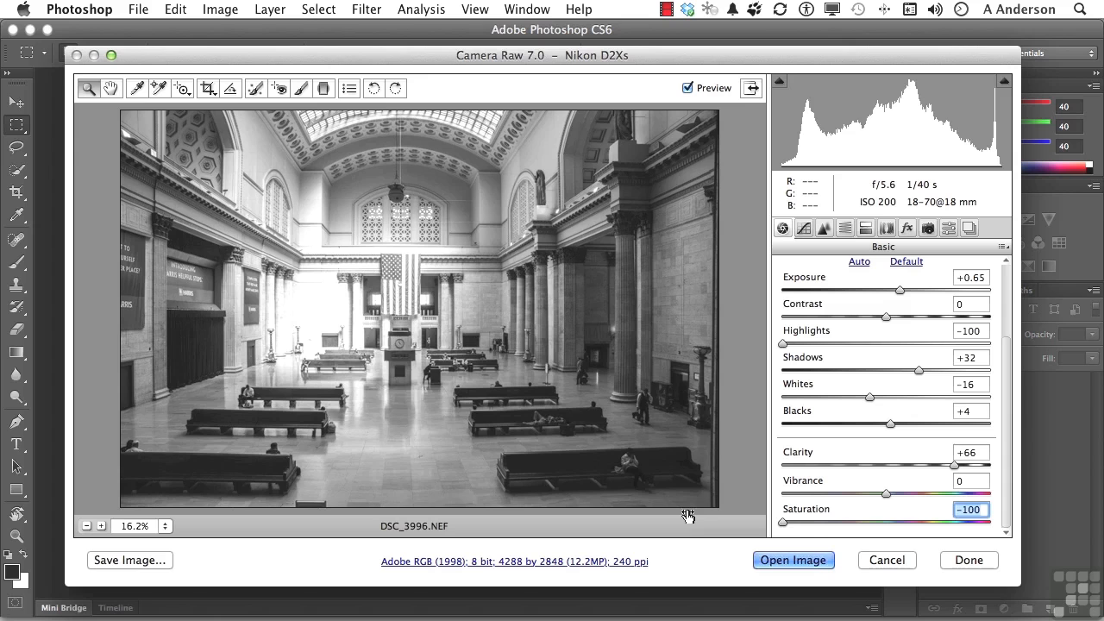
{"action": "left_click_drag", "start_coordinate": [687, 515], "coordinate": [926, 523]}
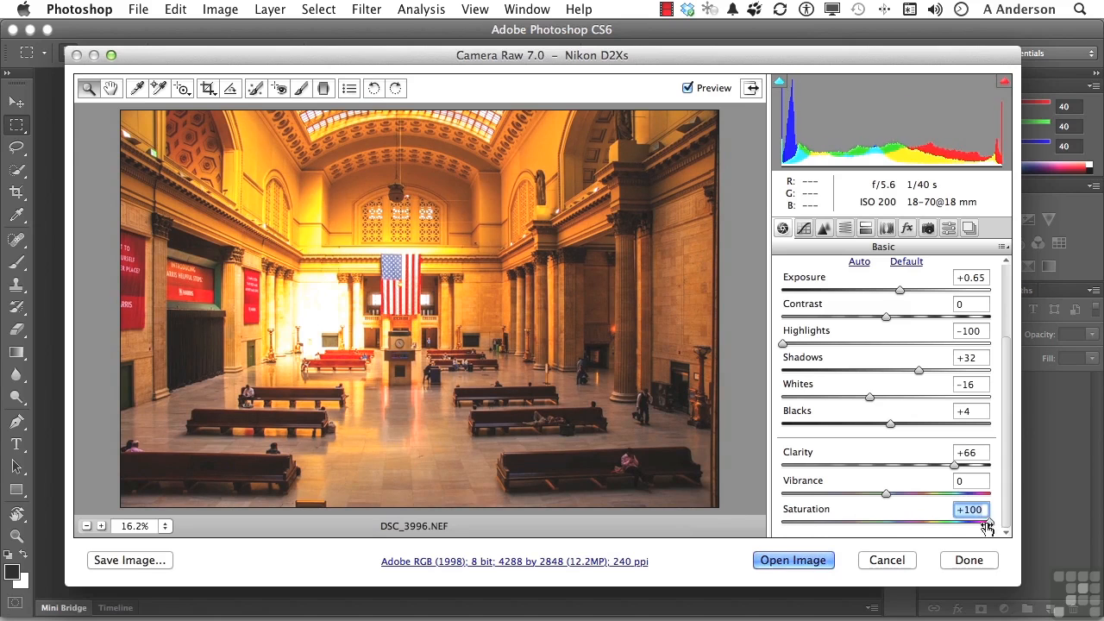
{"action": "left_click_drag", "start_coordinate": [988, 523], "coordinate": [891, 528]}
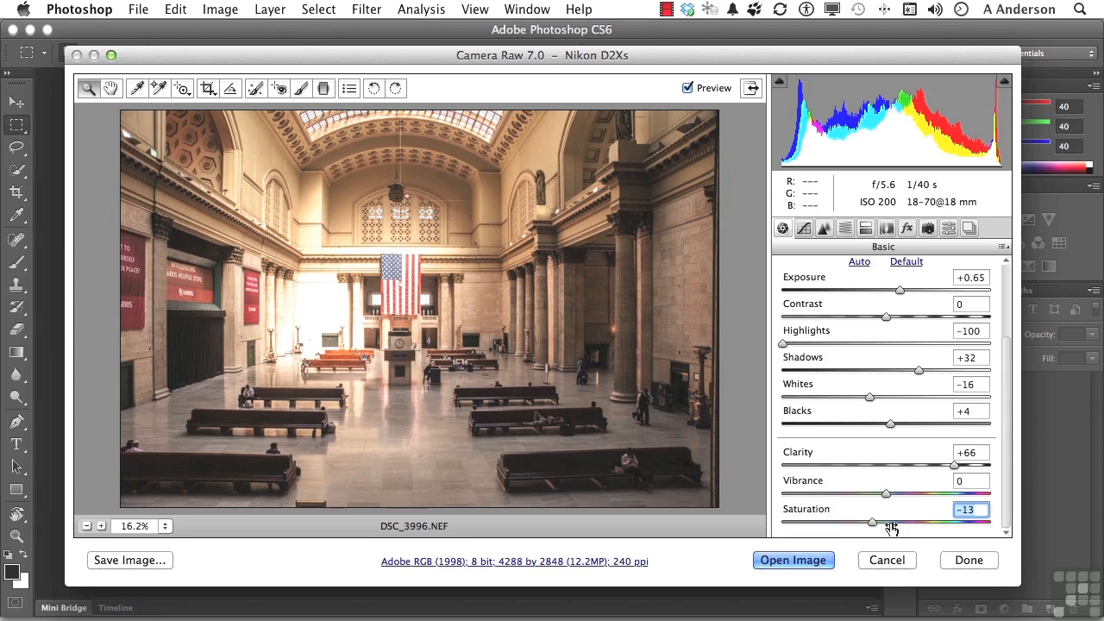
{"action": "left_click_drag", "start_coordinate": [892, 528], "coordinate": [893, 514]}
Try the vibrance at -100 and settle on -32
{"action": "left_click_drag", "start_coordinate": [885, 494], "coordinate": [771, 505]}
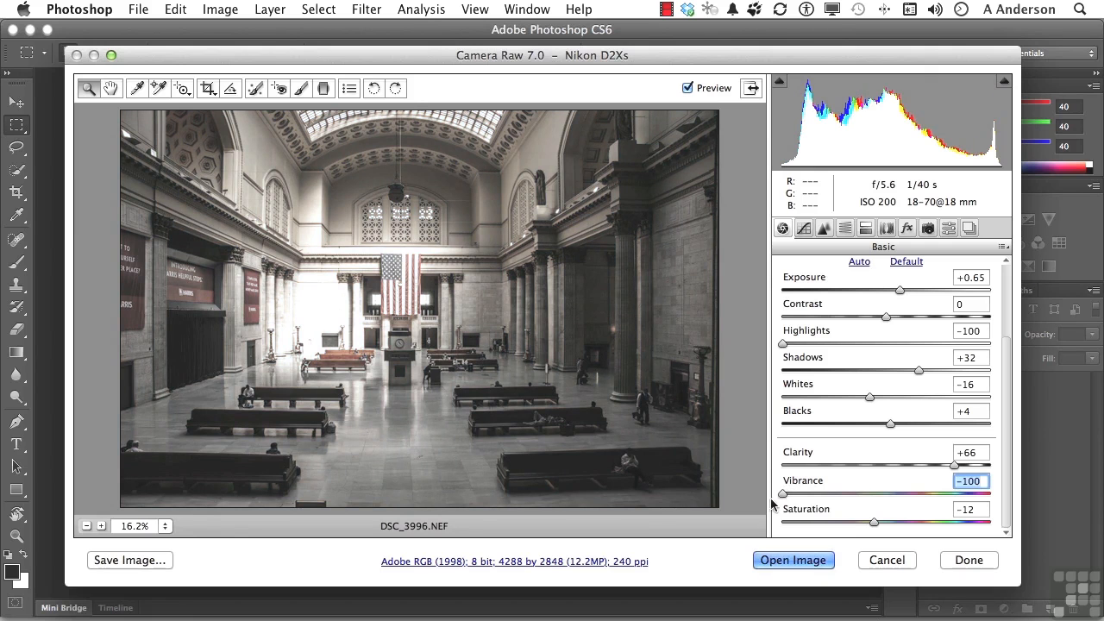
{"action": "left_click_drag", "start_coordinate": [783, 495], "coordinate": [852, 498]}
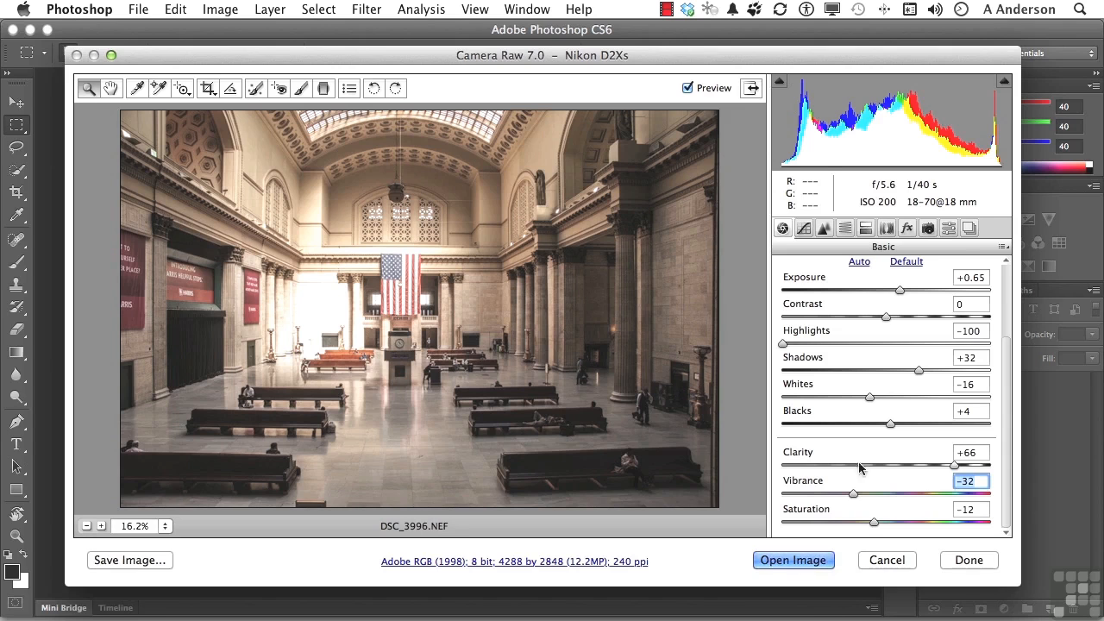
Save the current adjustments as a new snapshot named Mod_1
{"action": "left_click", "coordinate": [968, 228]}
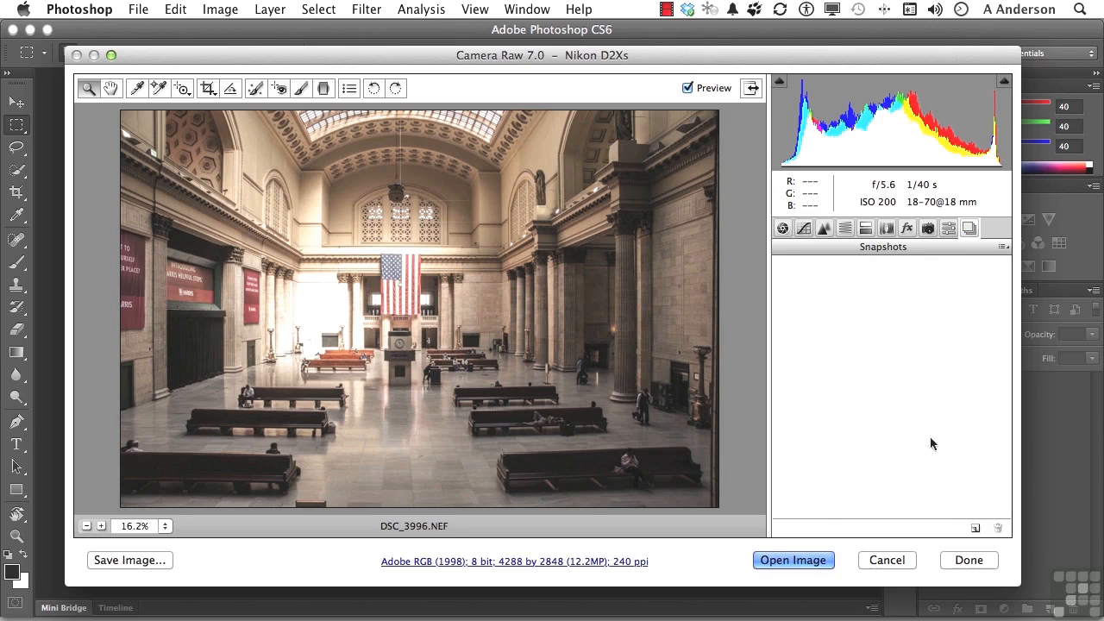
{"action": "left_click", "coordinate": [976, 529]}
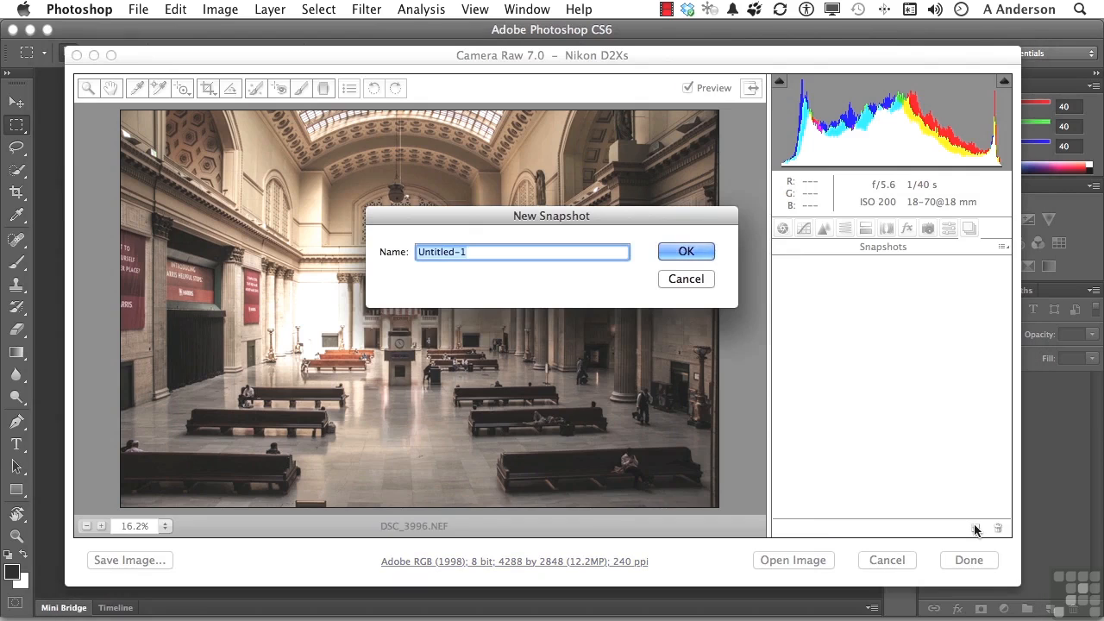
{"action": "type", "text": "Mod_1"}
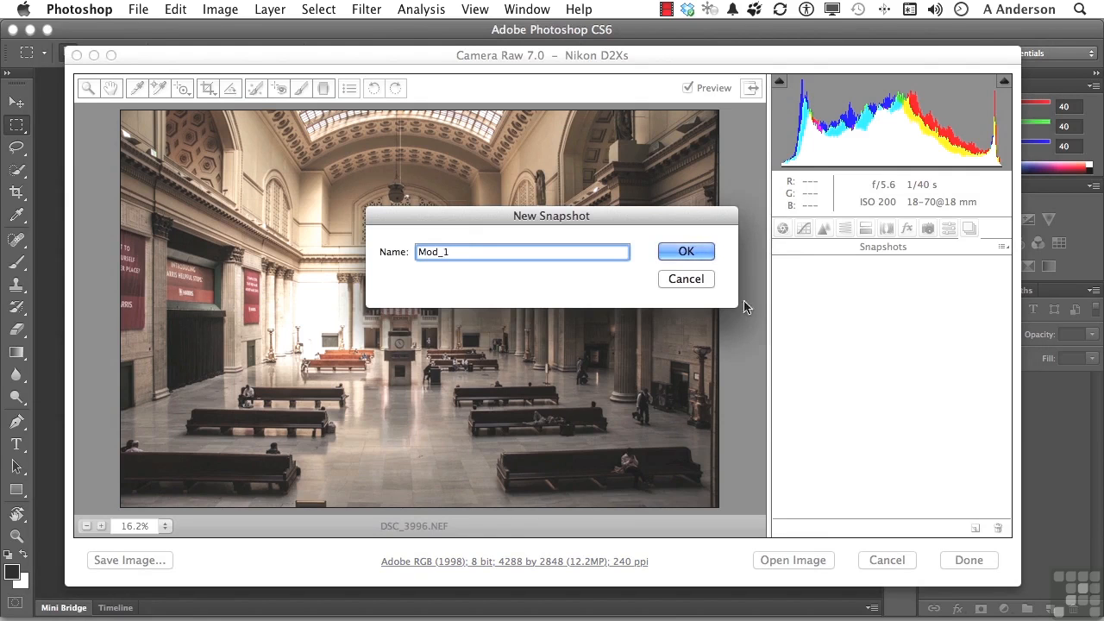
{"action": "left_click", "coordinate": [664, 250]}
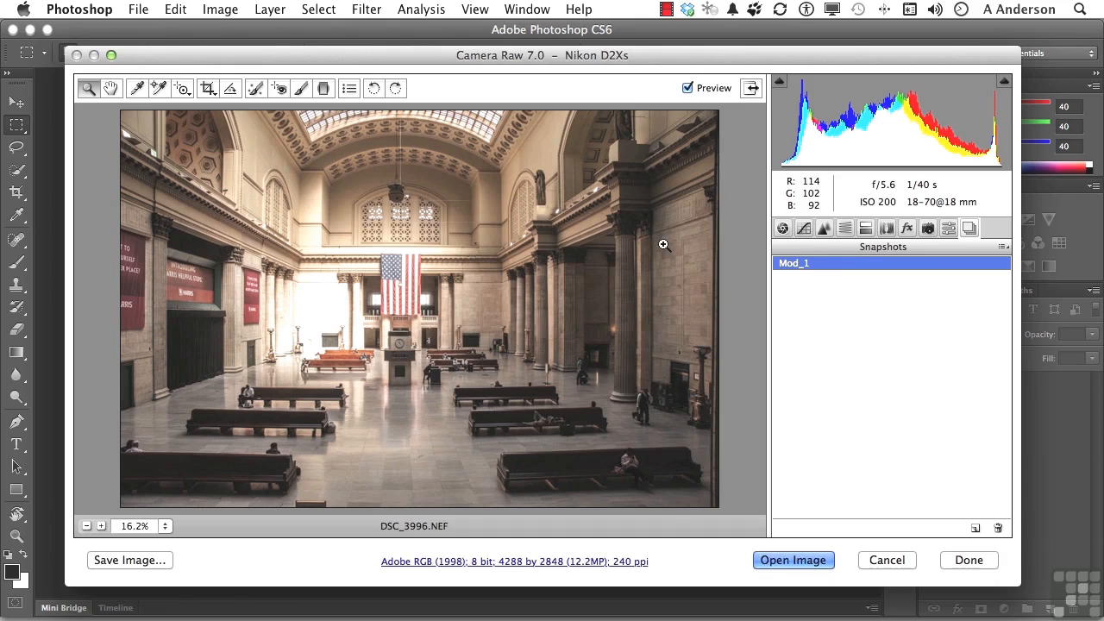
Reset the basic tone adjustments to their defaults, try the automatic tone correction, and return to the defaults
{"action": "left_click", "coordinate": [783, 228]}
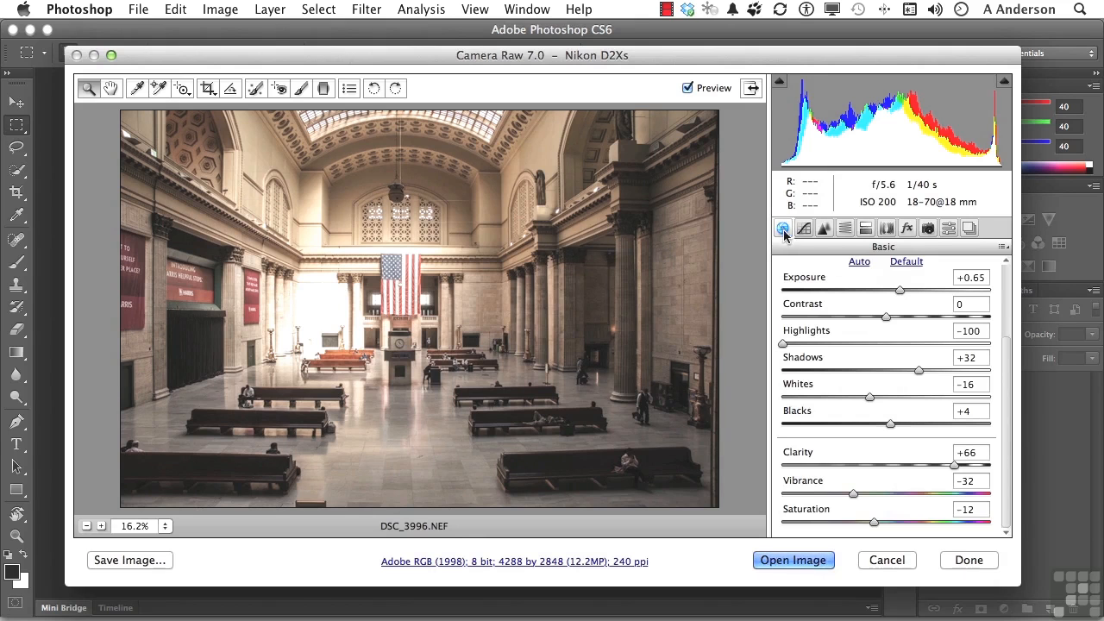
{"action": "left_click", "coordinate": [905, 263]}
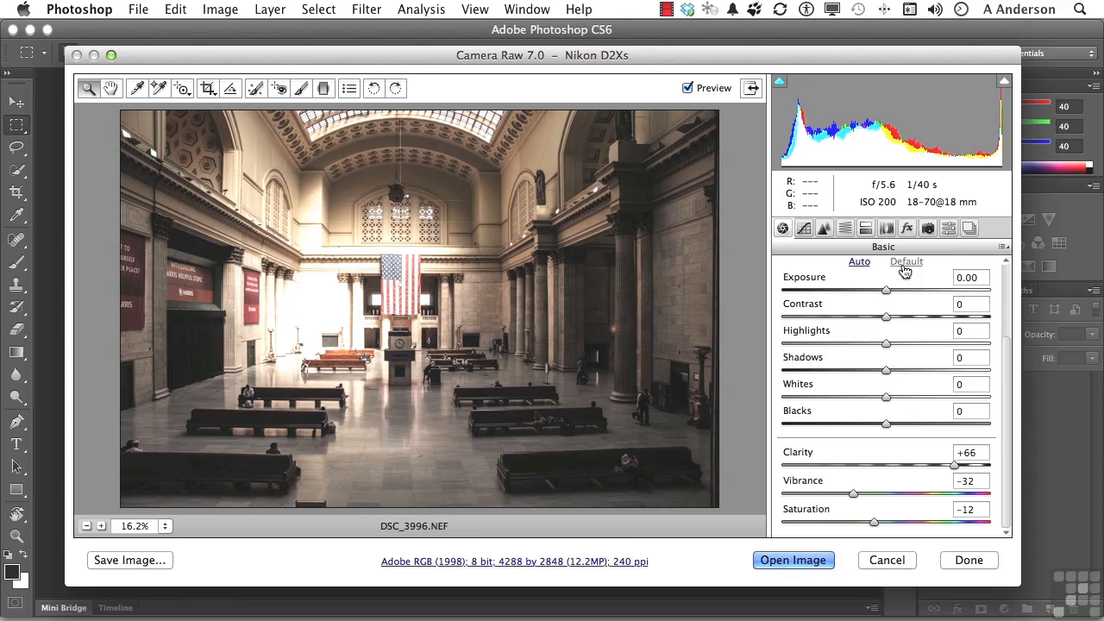
{"action": "left_click", "coordinate": [859, 263]}
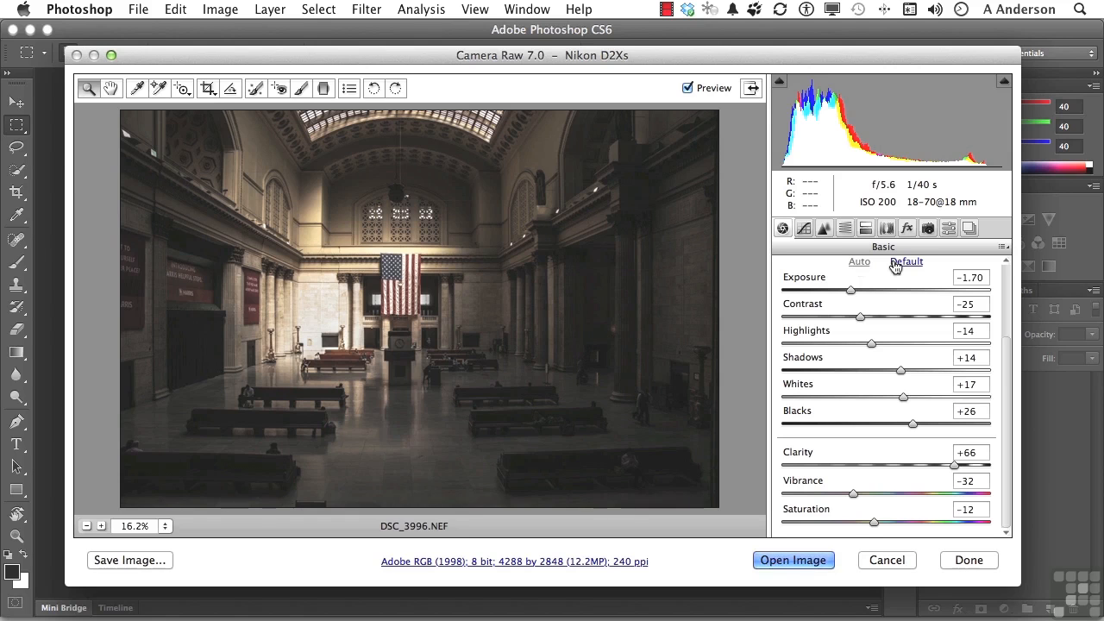
{"action": "left_click", "coordinate": [897, 263]}
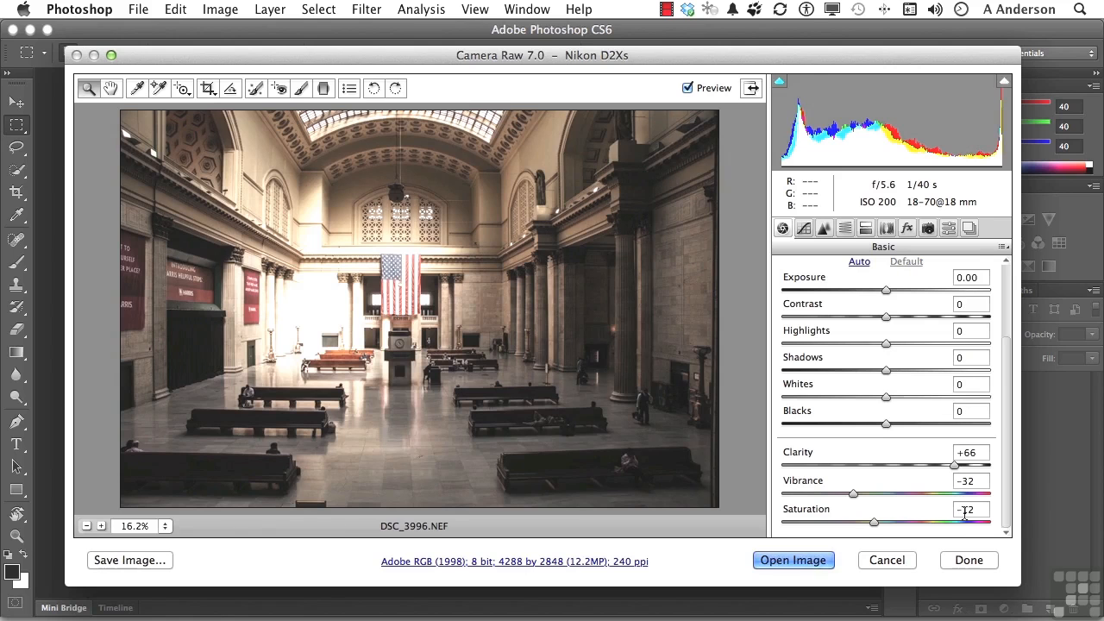
Save the current adjustments as a second snapshot named Basic
{"action": "left_click", "coordinate": [968, 229]}
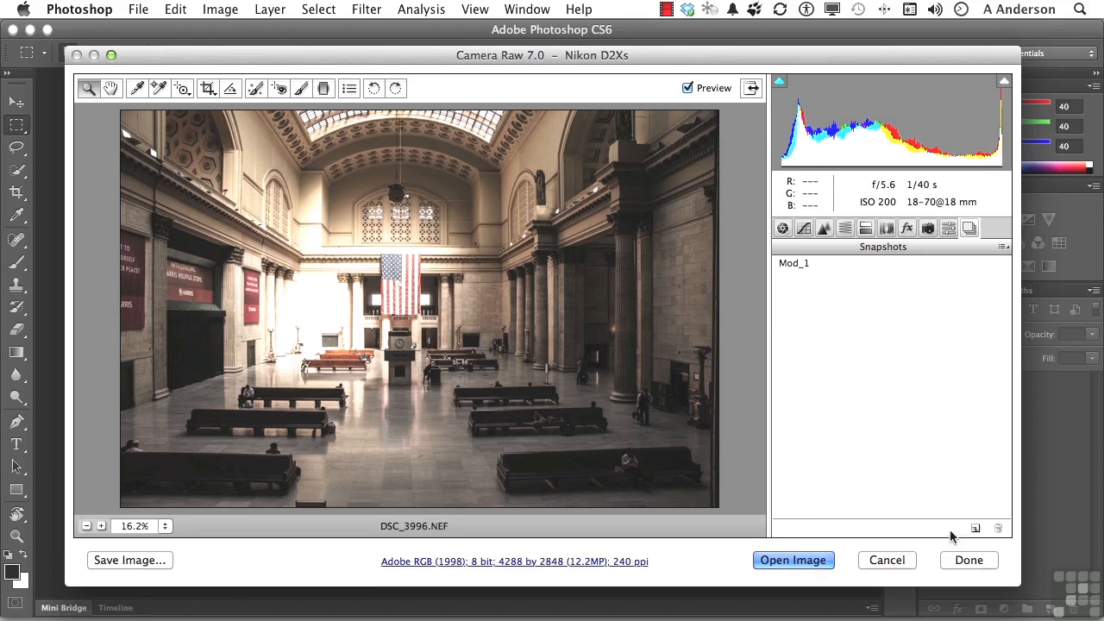
{"action": "left_click", "coordinate": [976, 527]}
{"action": "type", "text": "Basic"}
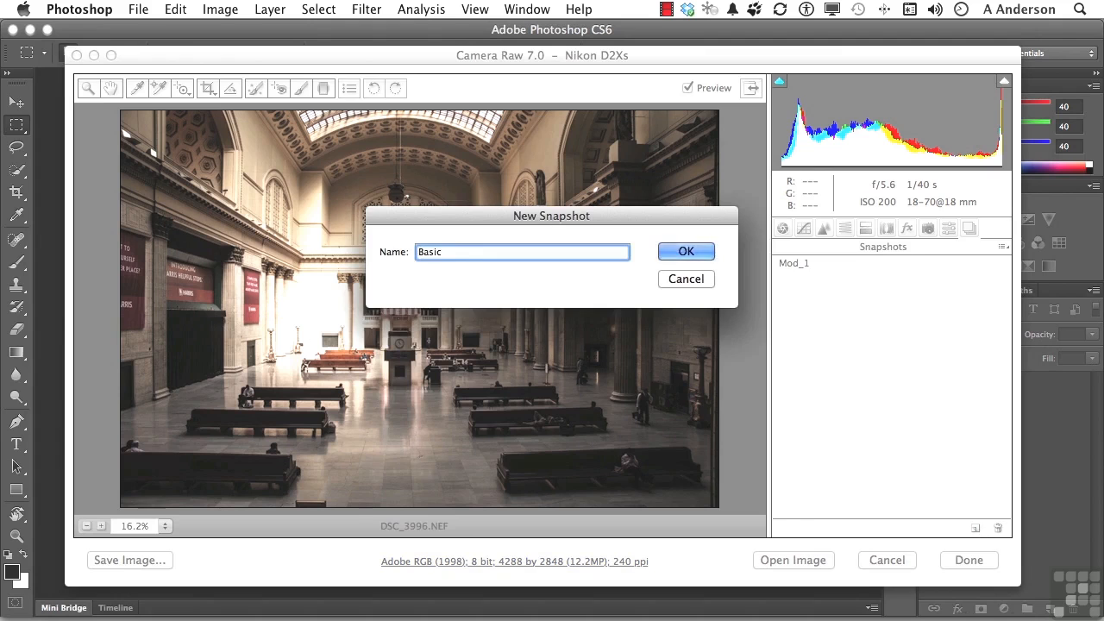
{"action": "key", "text": "Return"}
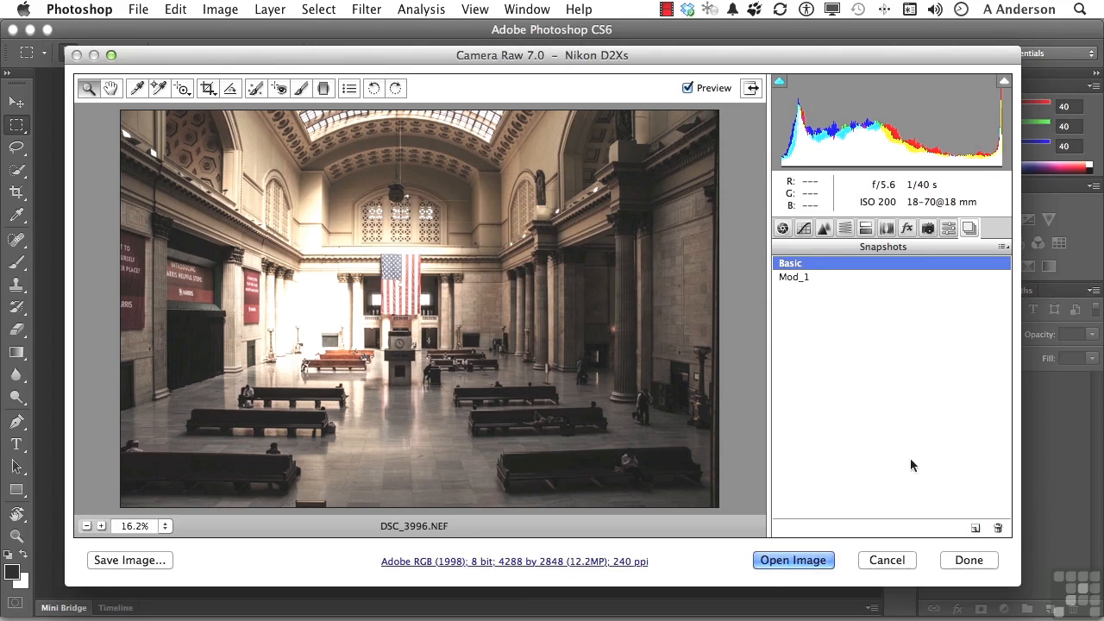
Compare the photo's Mod_1 and Basic snapshots by switching between them, and leave Mod_1 applied
{"action": "left_click", "coordinate": [789, 277]}
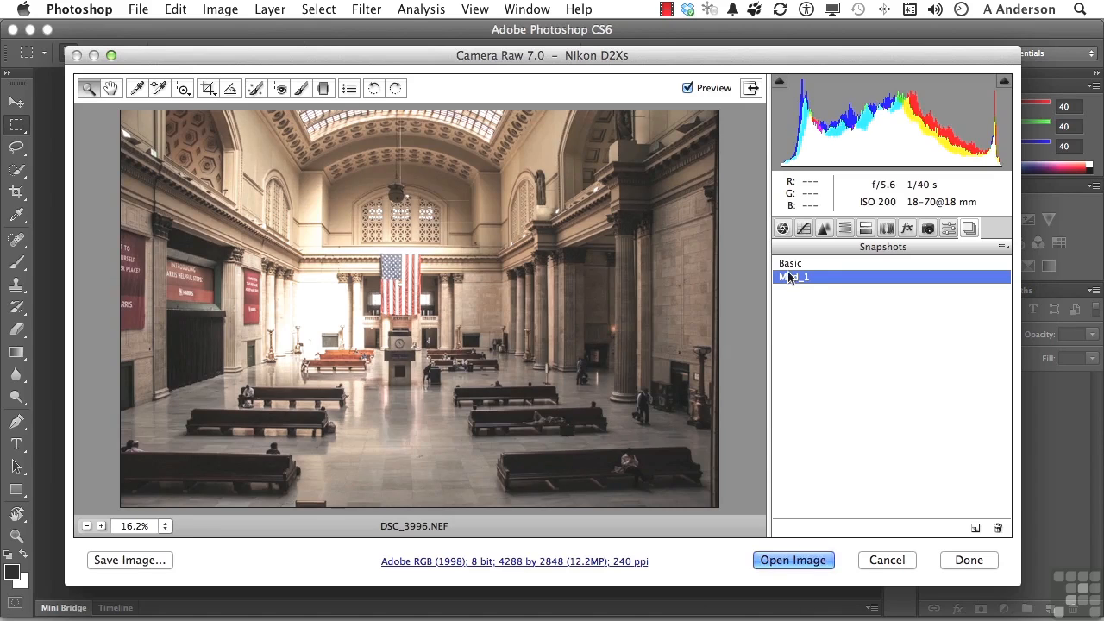
{"action": "left_click", "coordinate": [788, 264]}
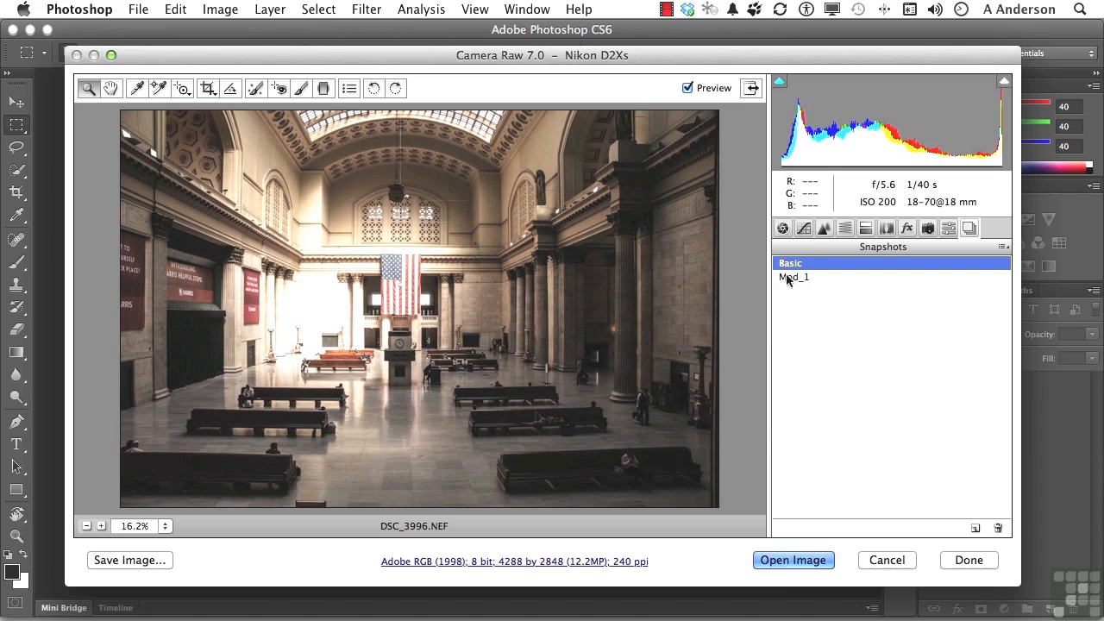
{"action": "left_click", "coordinate": [788, 277]}
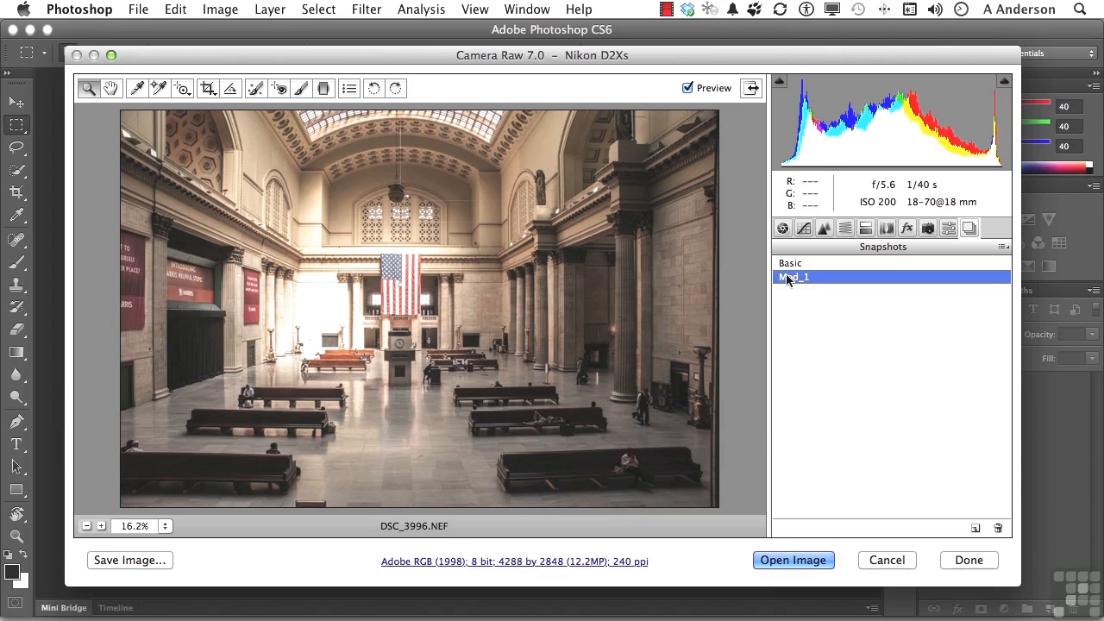